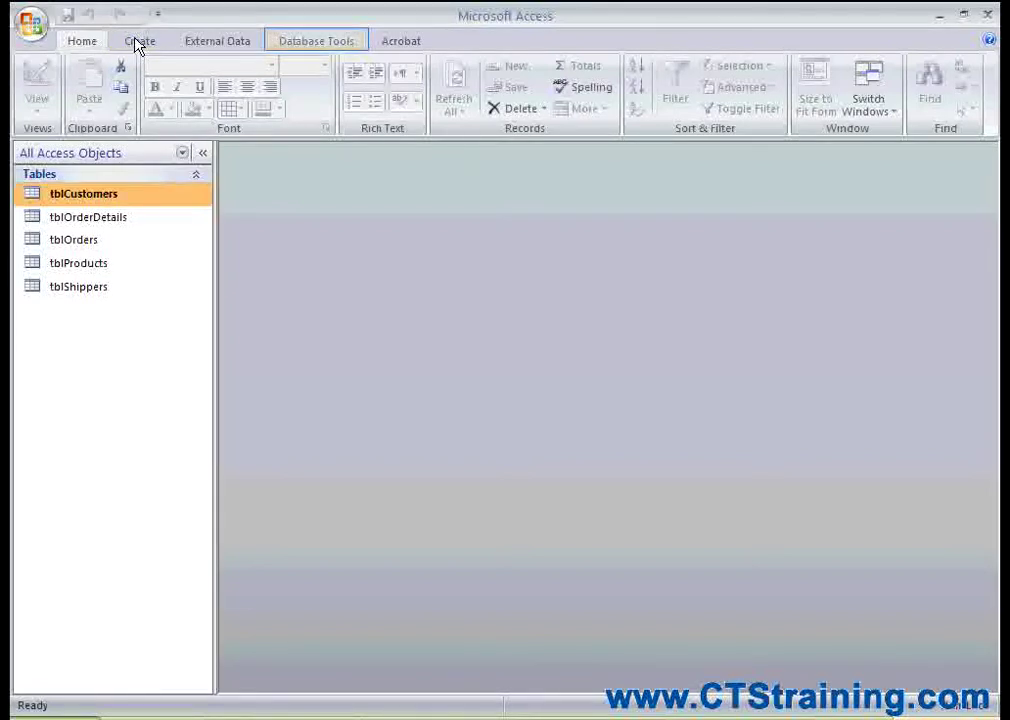
- Review the Relationships diagram, noting ProductID in tblOrderDetails and ContactLastName in tblCustomers
click(295, 43)
click(127, 88)
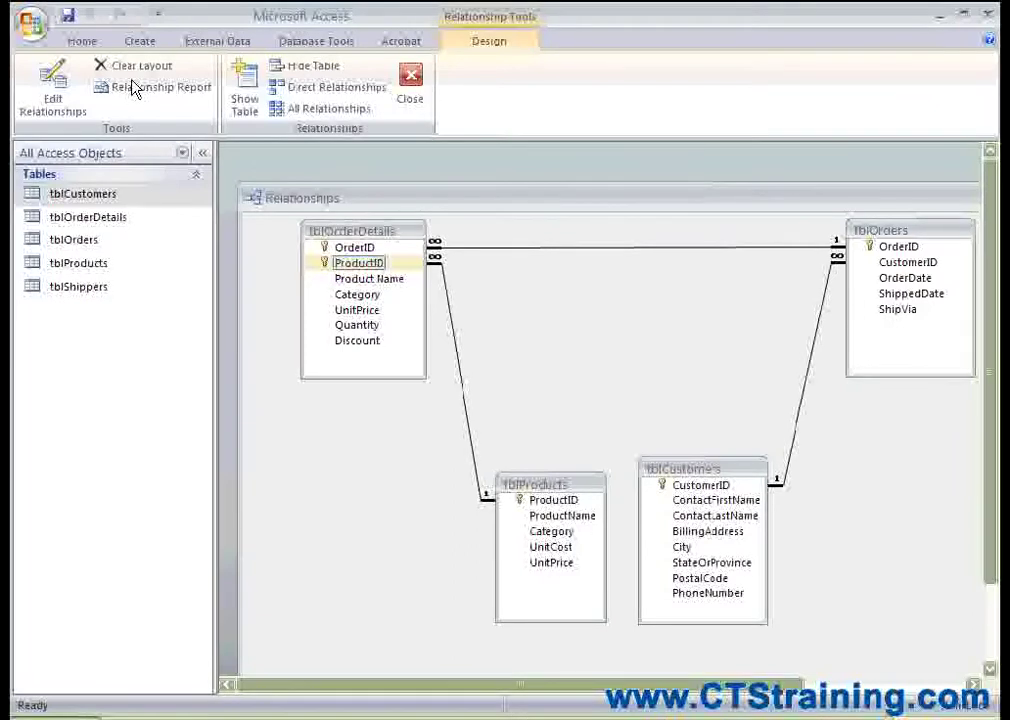
click(356, 265)
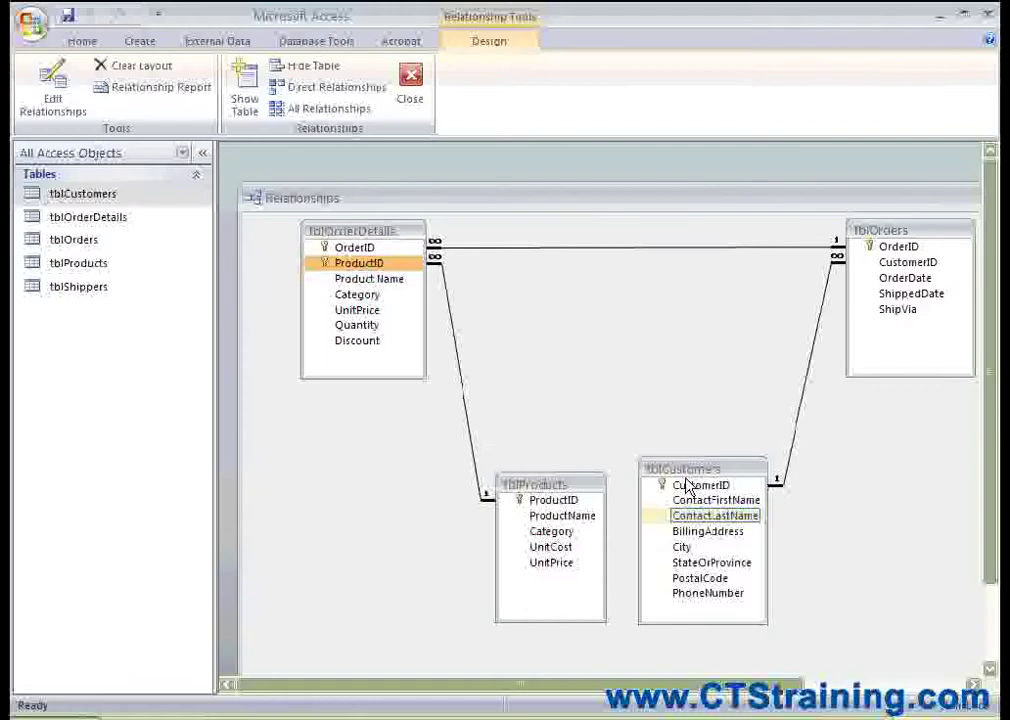
click(689, 516)
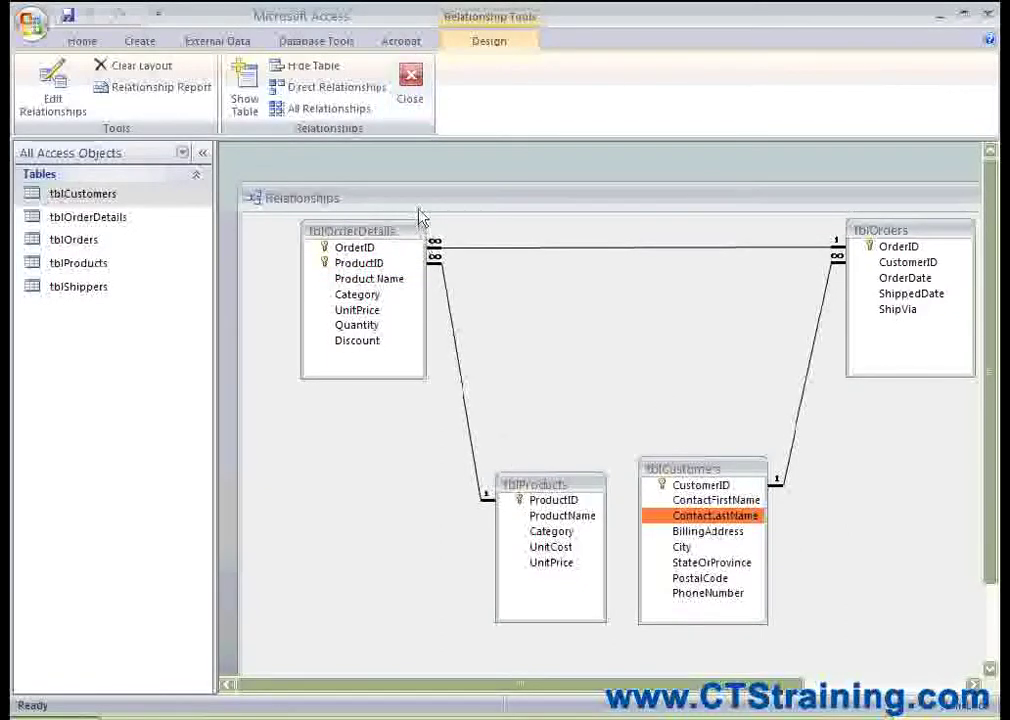
click(411, 90)
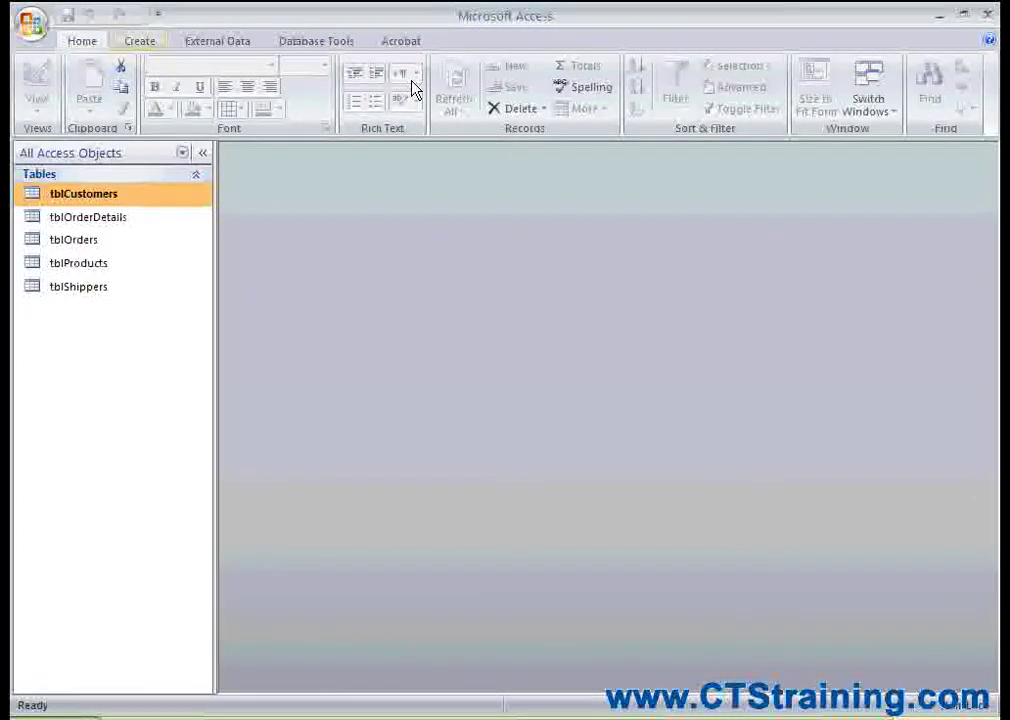
- Start a new query design with tblCustomers, tblOrderDetails, tblOrders and tblProducts
click(140, 41)
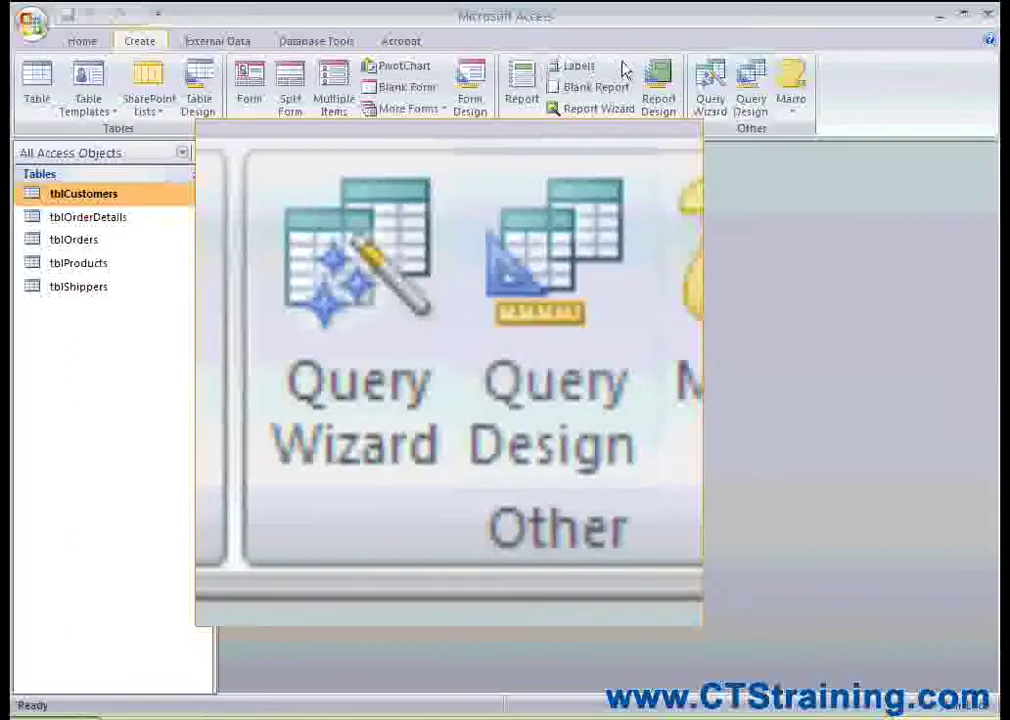
click(752, 106)
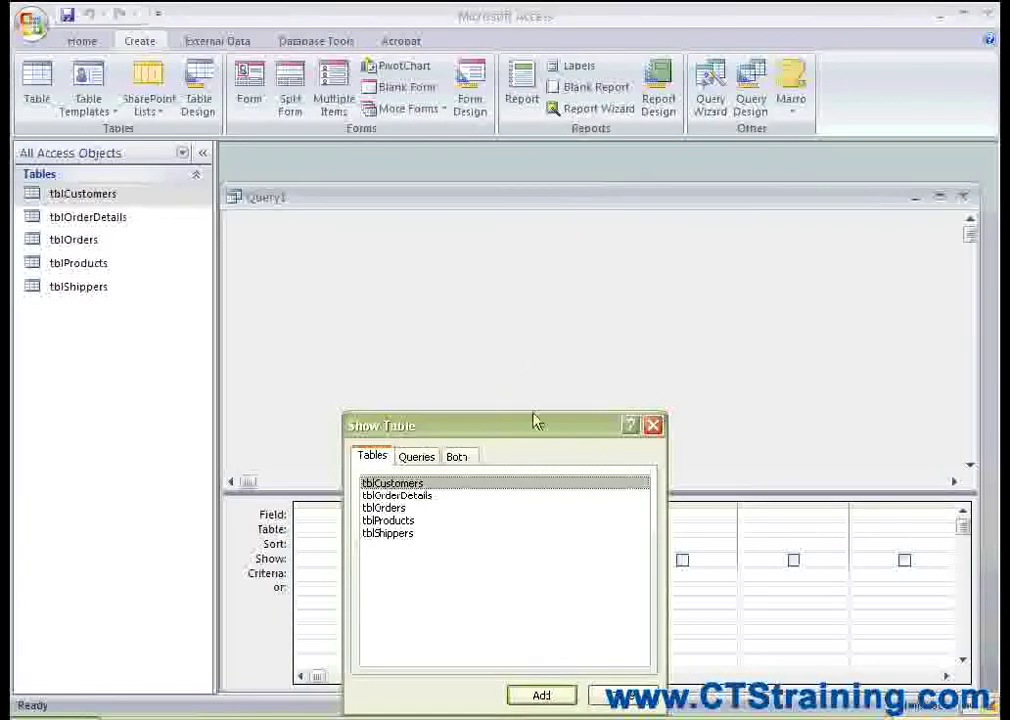
drag(534, 420, 811, 333)
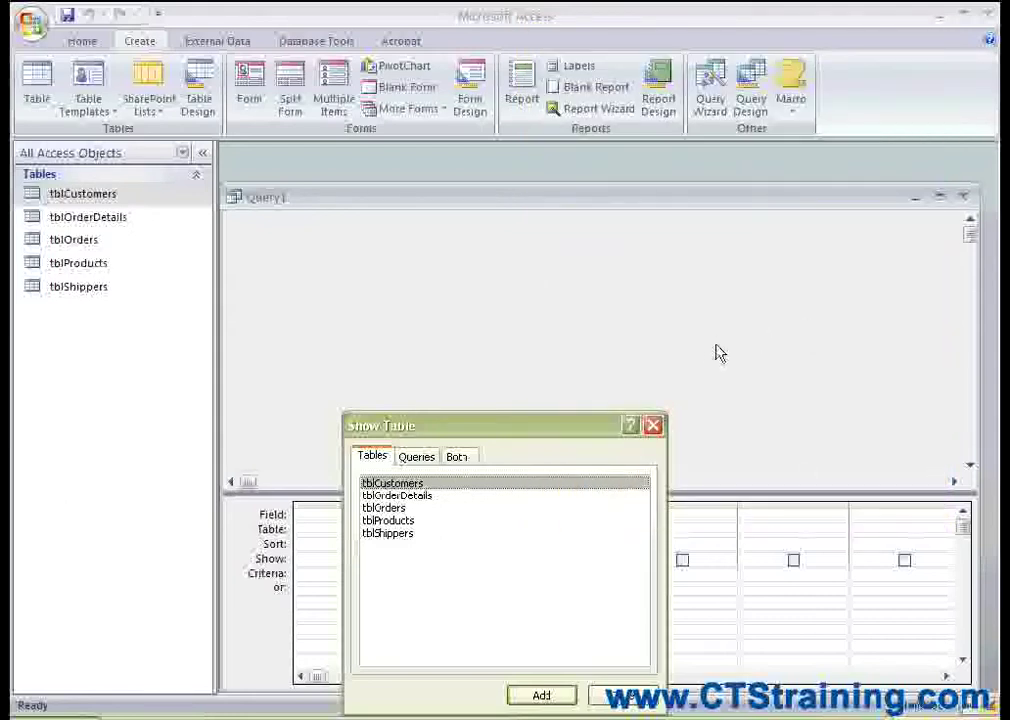
drag(697, 399, 705, 424)
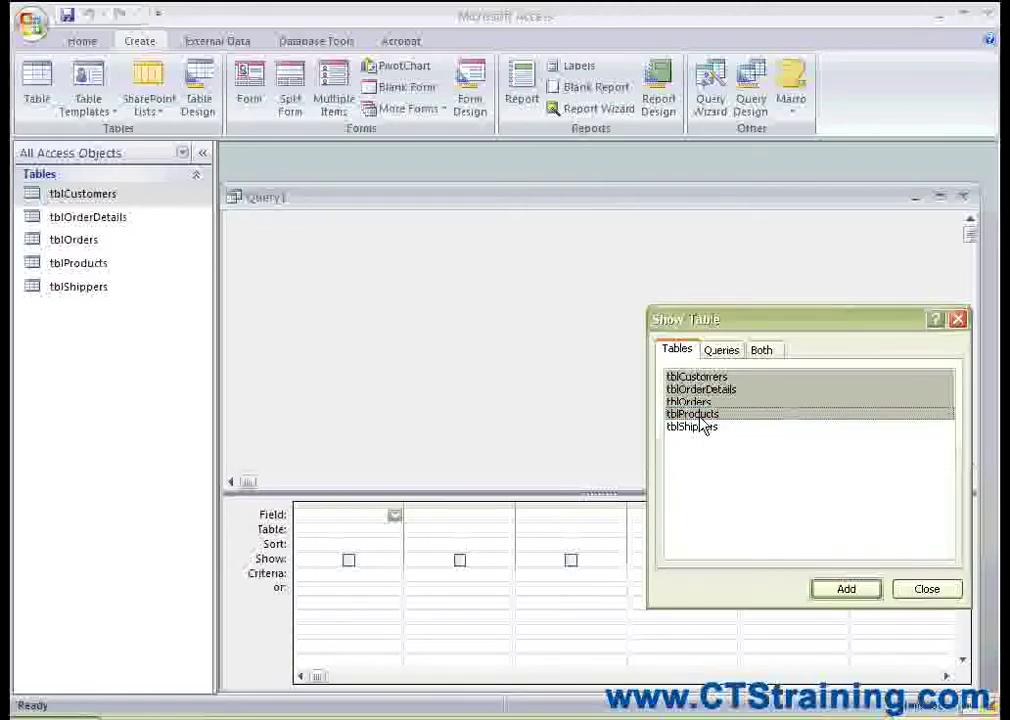
click(843, 590)
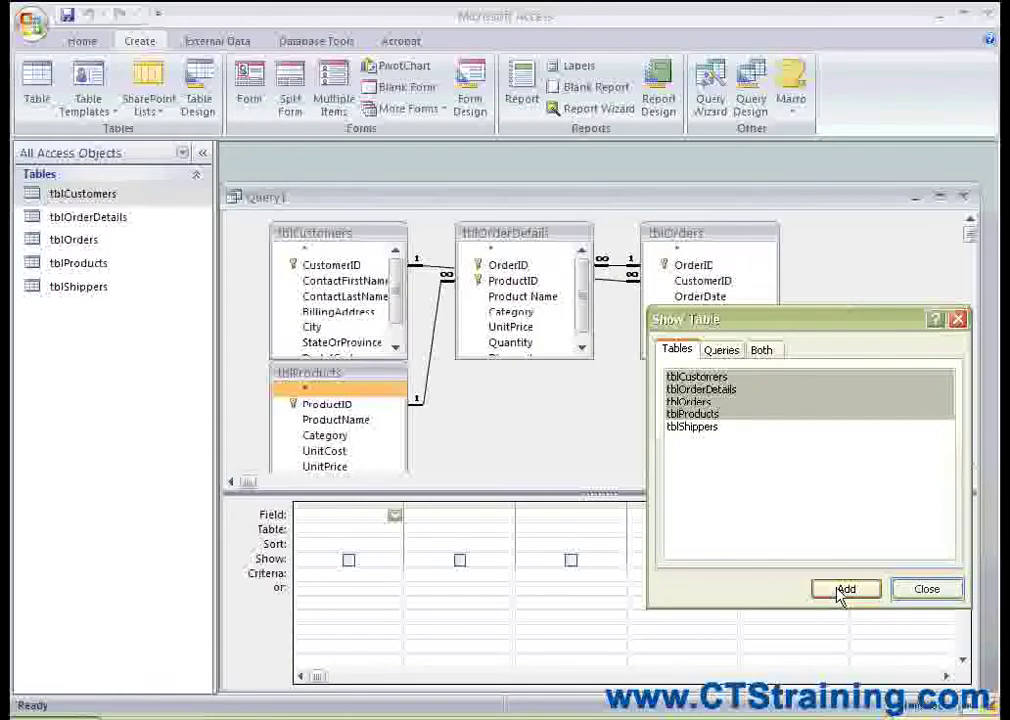
- Dismiss Show Table and line up tblCustomers, tblOrders, tblOrderDetails and tblProducts left to right
click(926, 590)
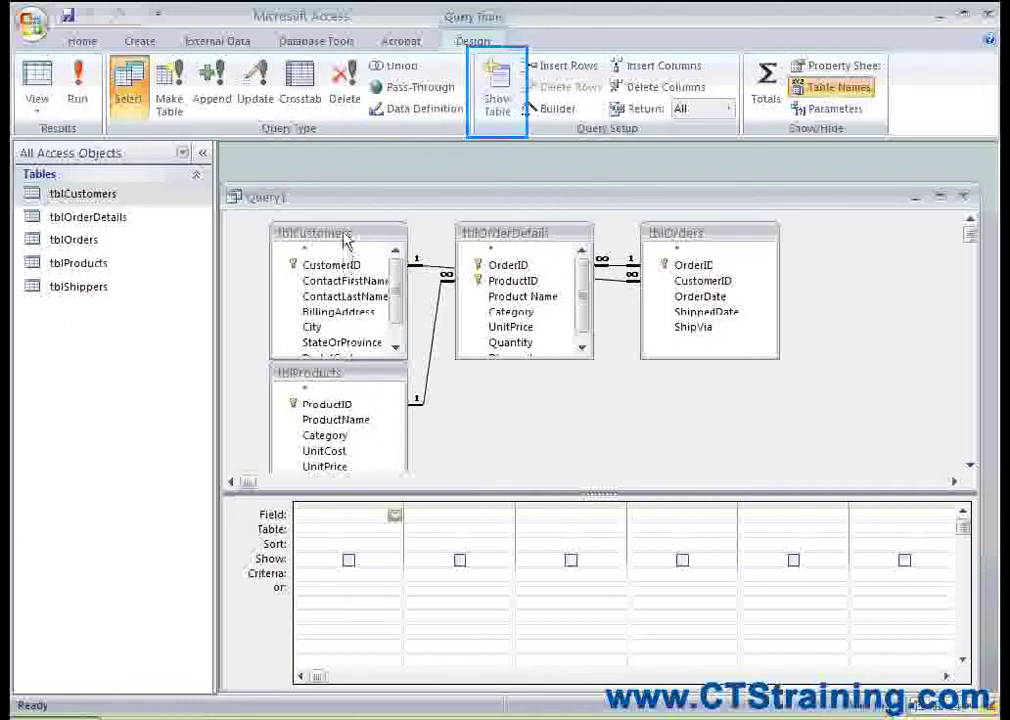
drag(345, 236, 316, 232)
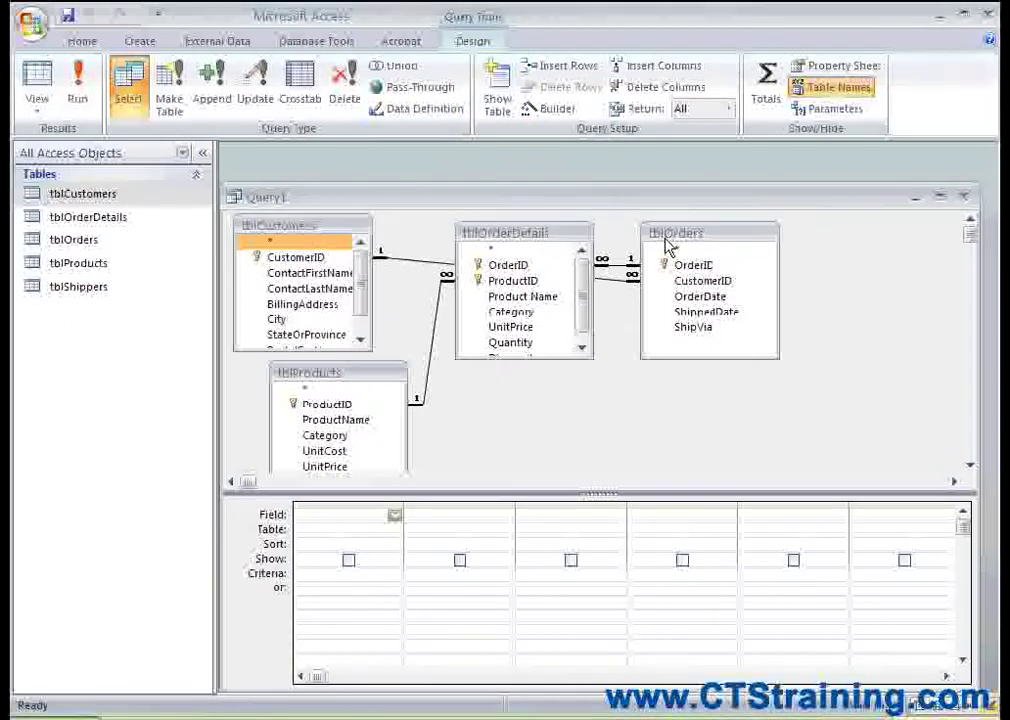
drag(670, 240, 468, 262)
drag(588, 240, 688, 292)
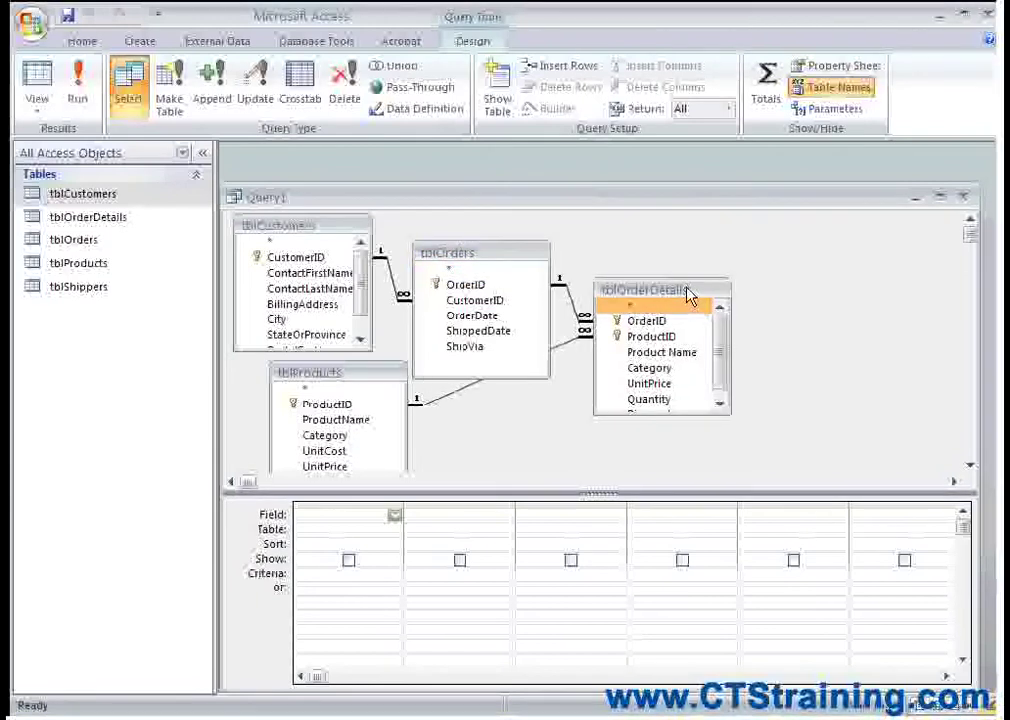
drag(378, 373, 898, 341)
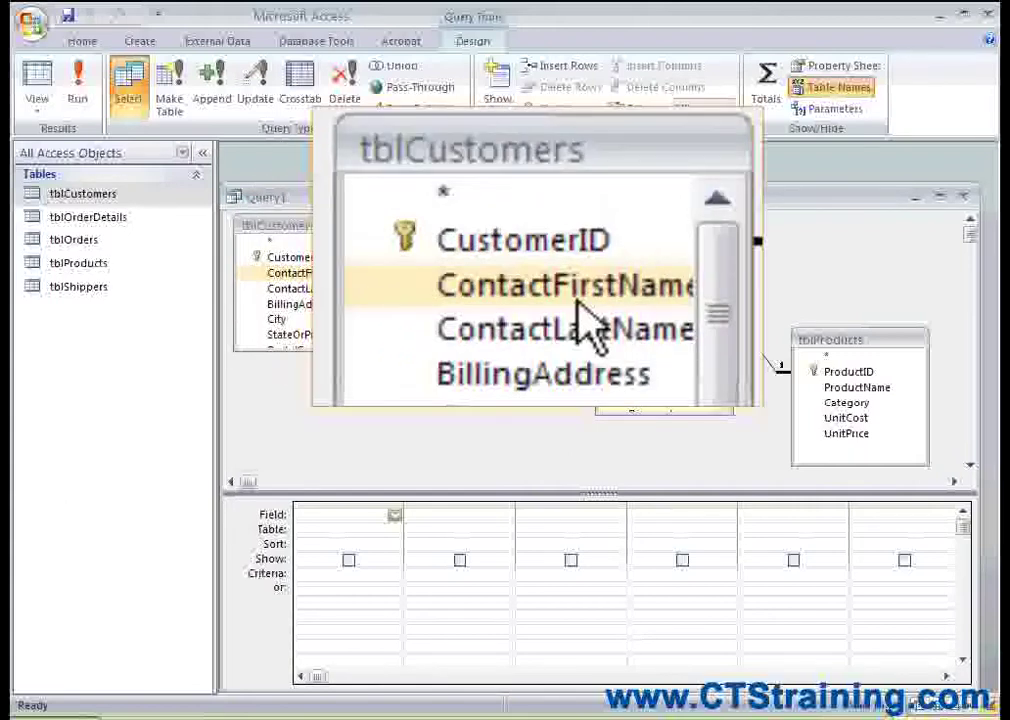
- Add ContactFirstName, ContactLastName, ProductName and Category as the query's four fields
double_click(312, 273)
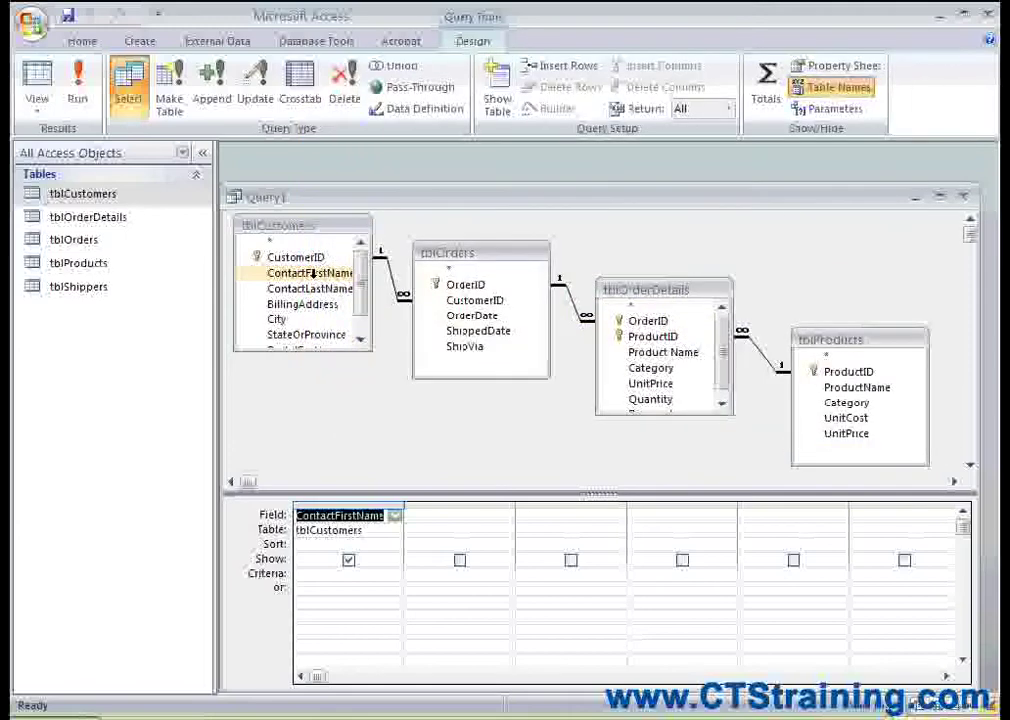
click(352, 505)
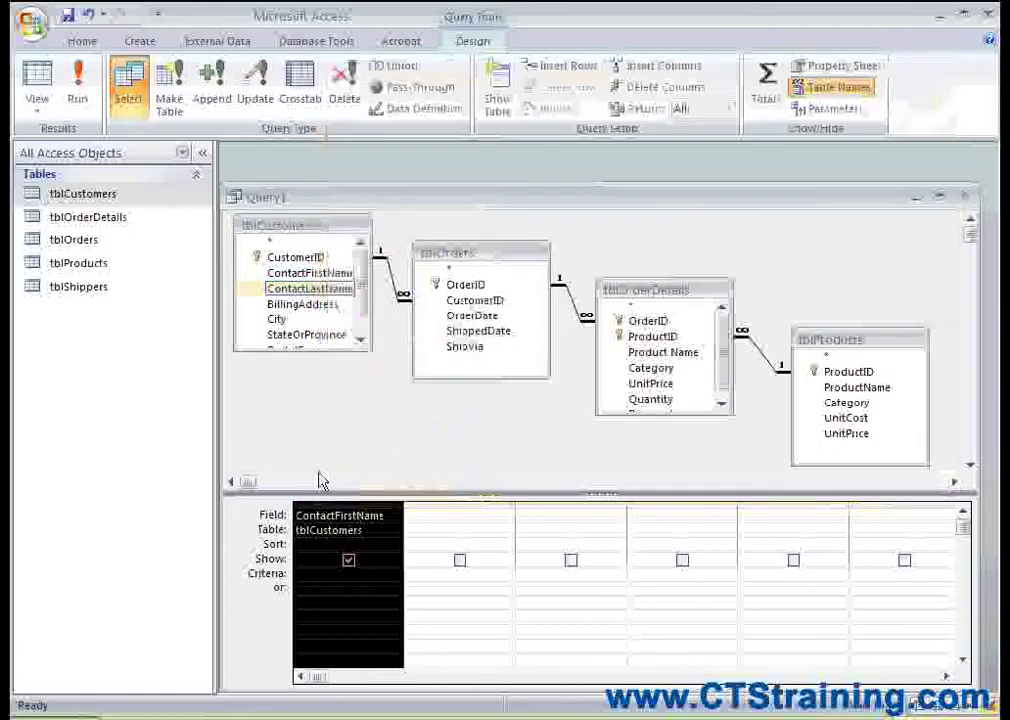
double_click(300, 289)
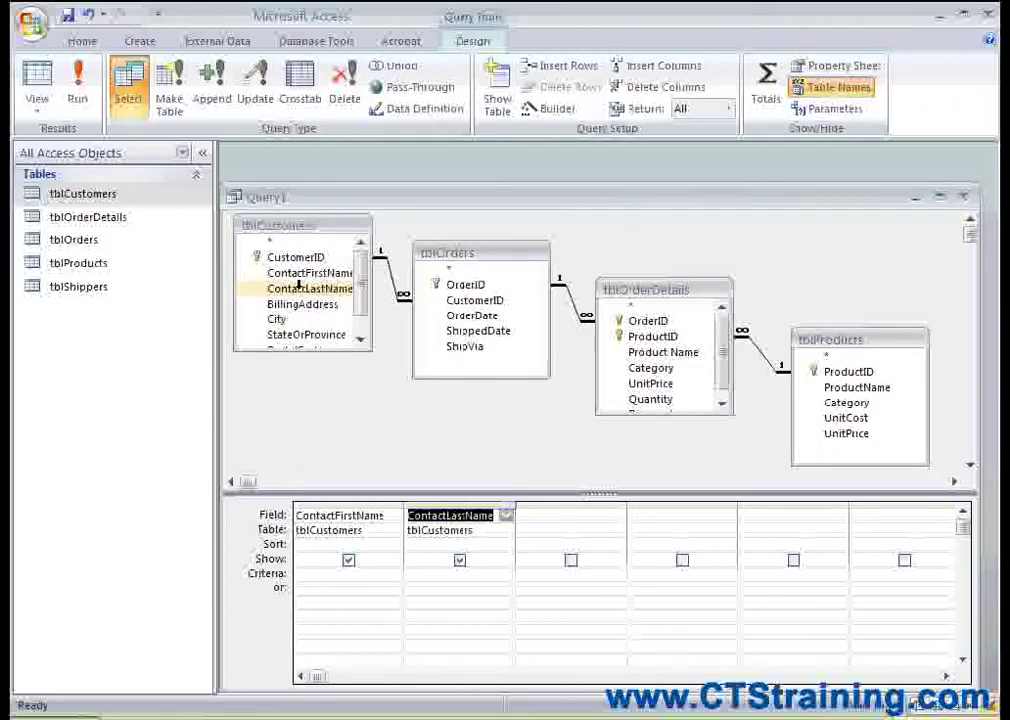
click(450, 500)
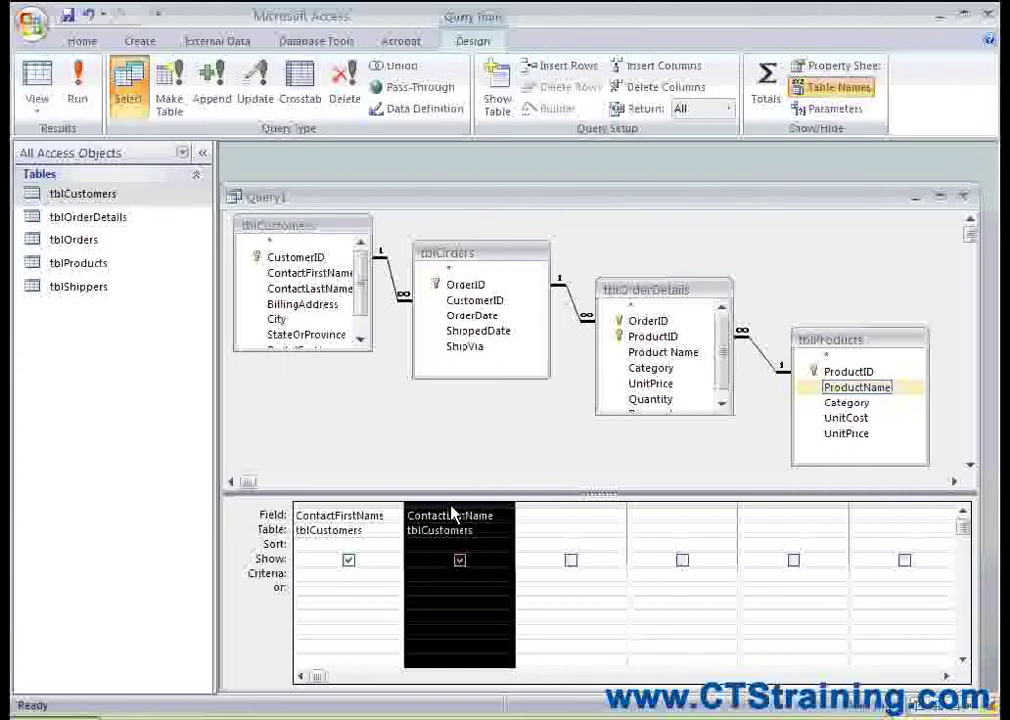
double_click(840, 388)
click(838, 400)
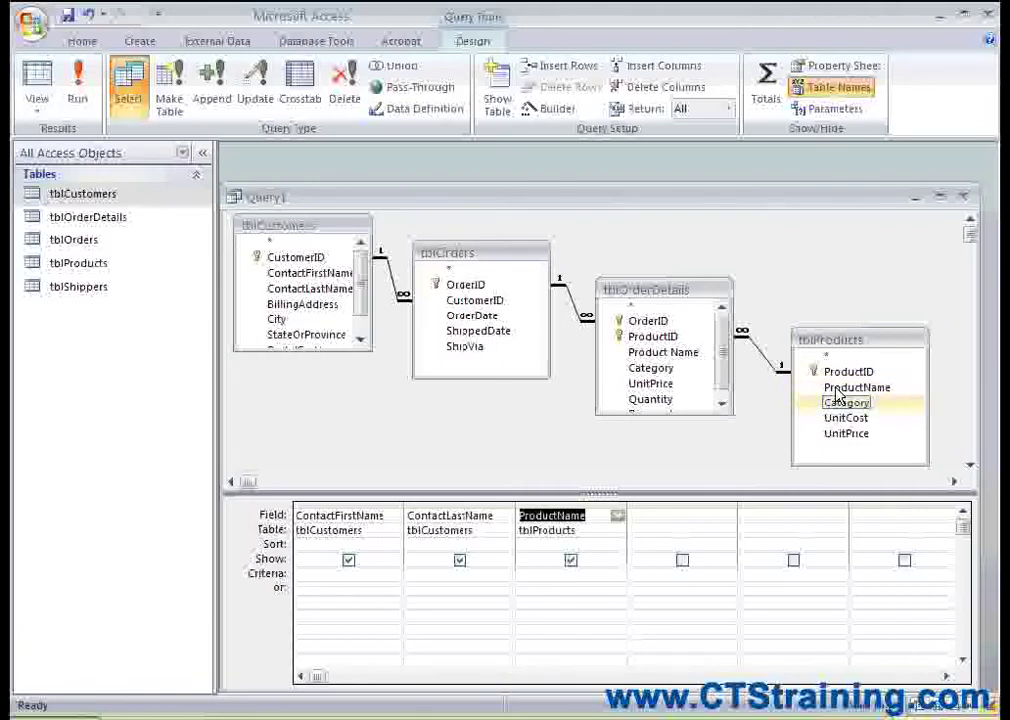
double_click(854, 408)
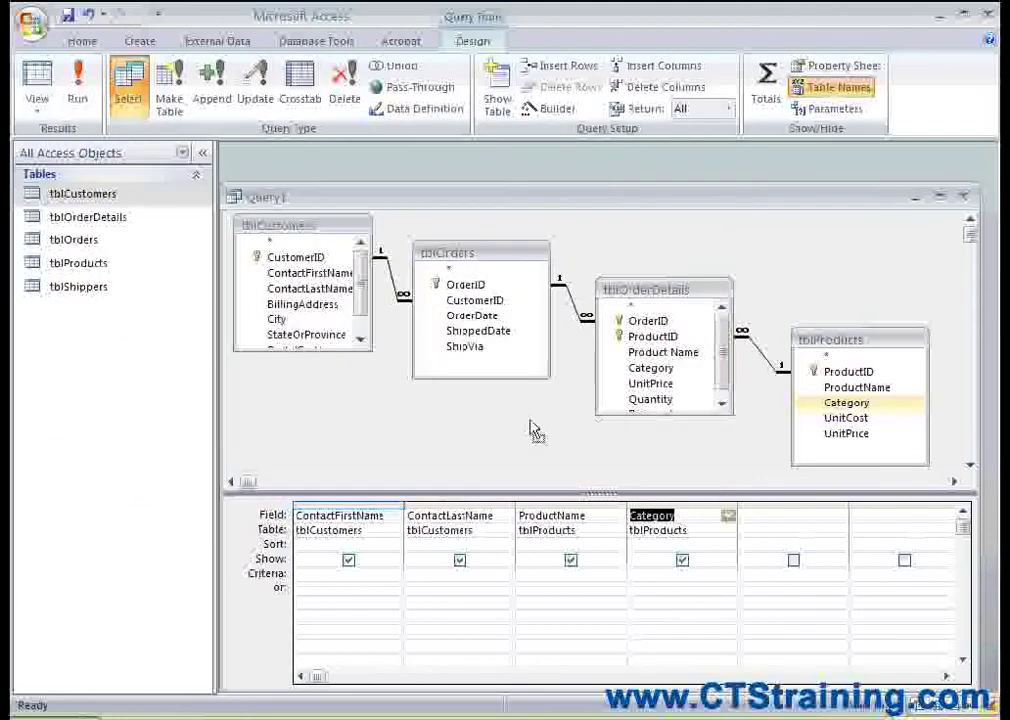
- Select the ContactFirstName, ContactLastName, ProductName and Category grid columns in turn
click(345, 503)
click(452, 505)
click(570, 505)
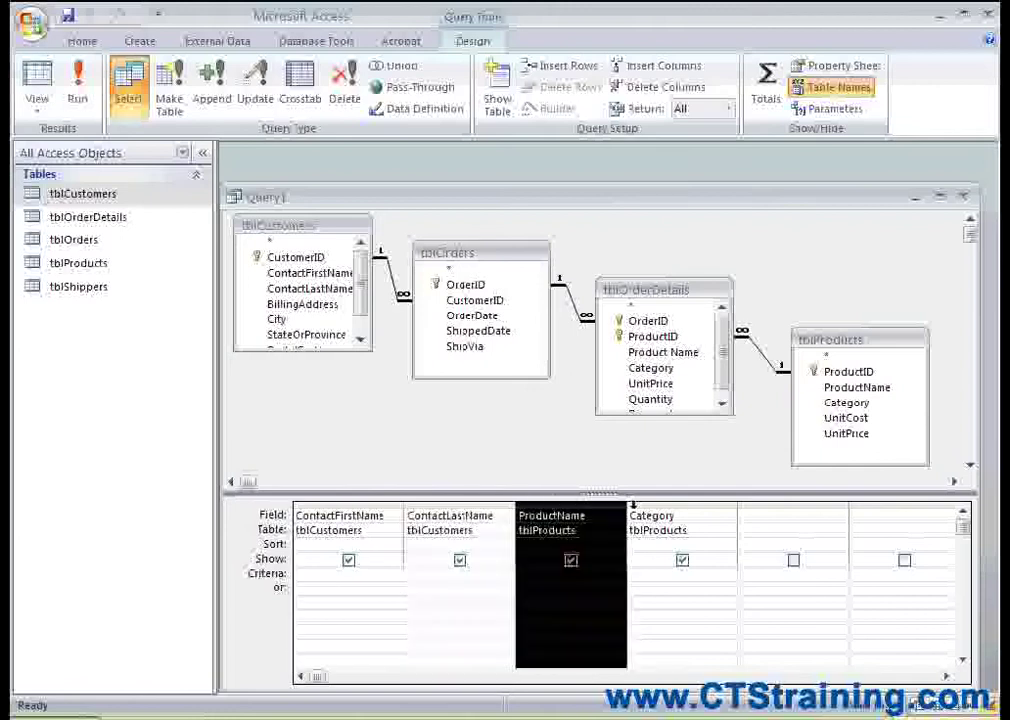
click(667, 505)
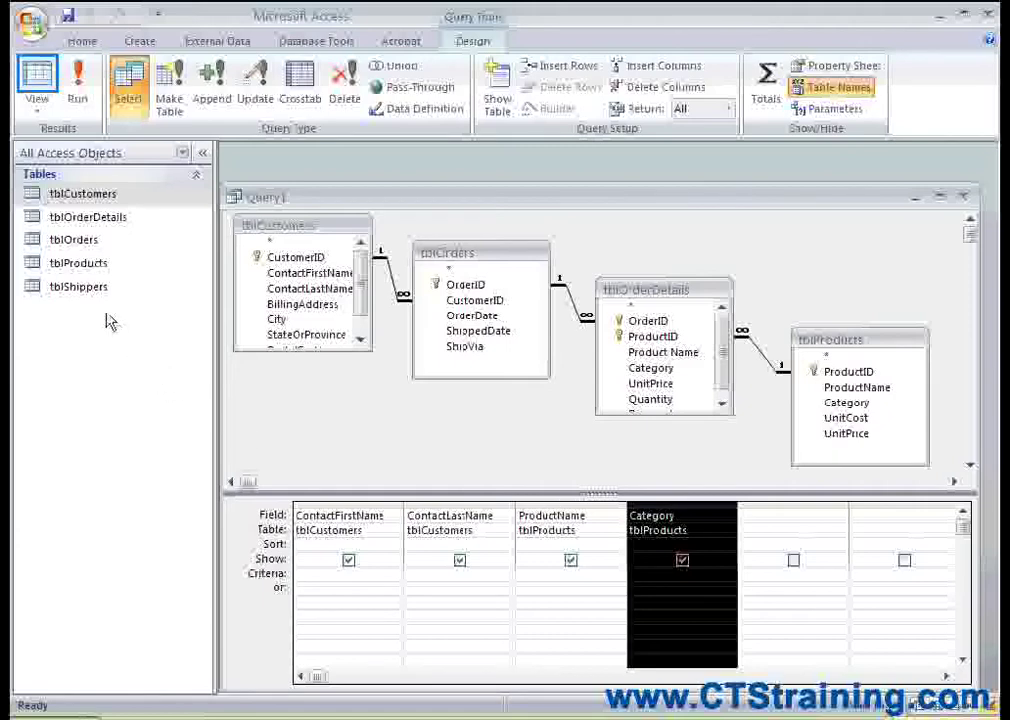
click(37, 85)
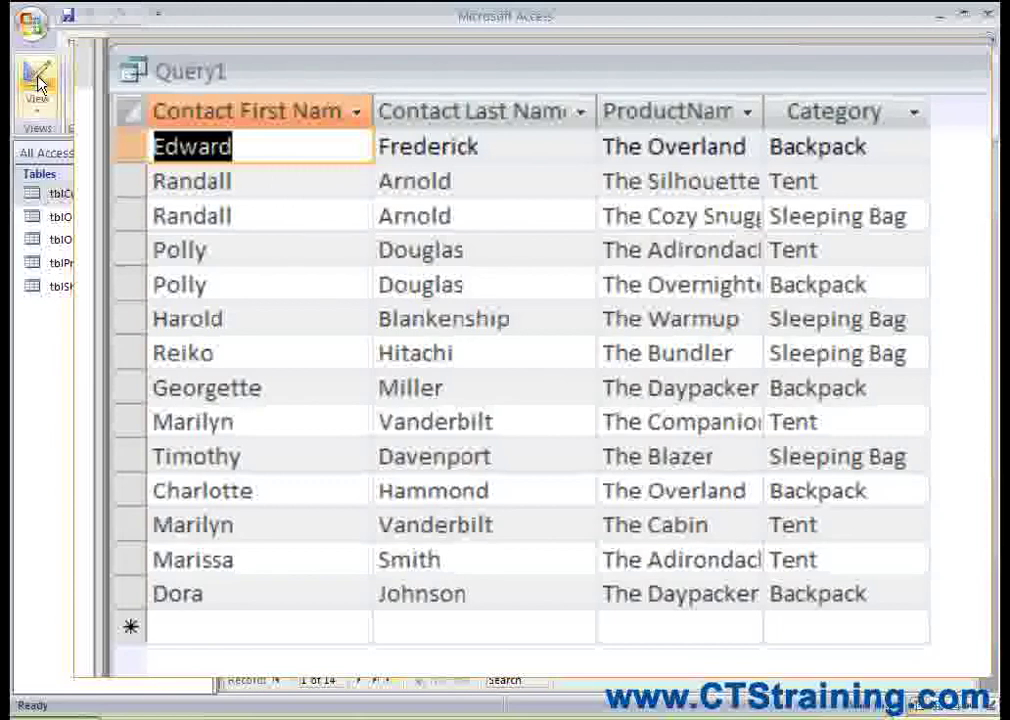
click(38, 85)
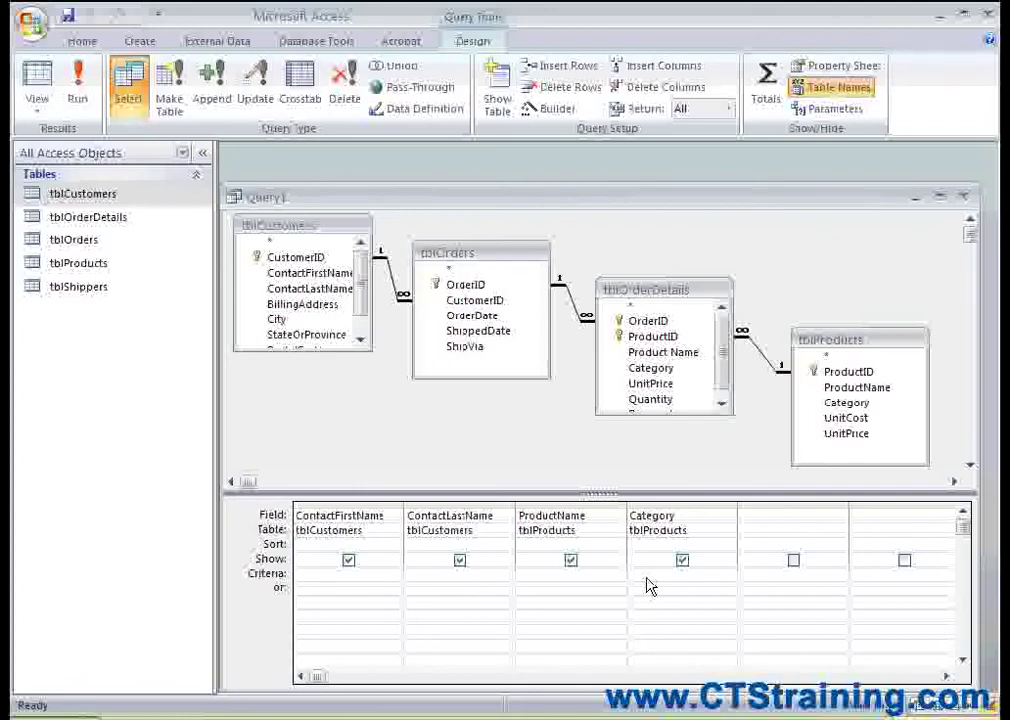
- Enter 'tent' in the Category column's Criteria row
text(t)
text(en)
text(t)
key(Tab)
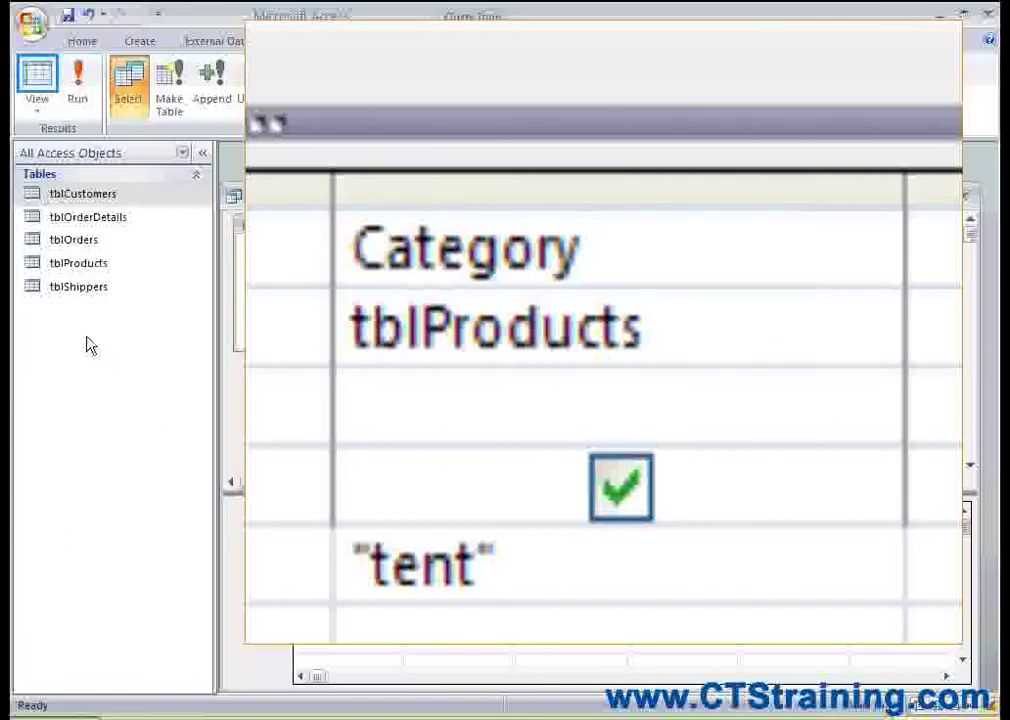
- Run the query in Datasheet View, showing five orders in the Tent category
click(37, 80)
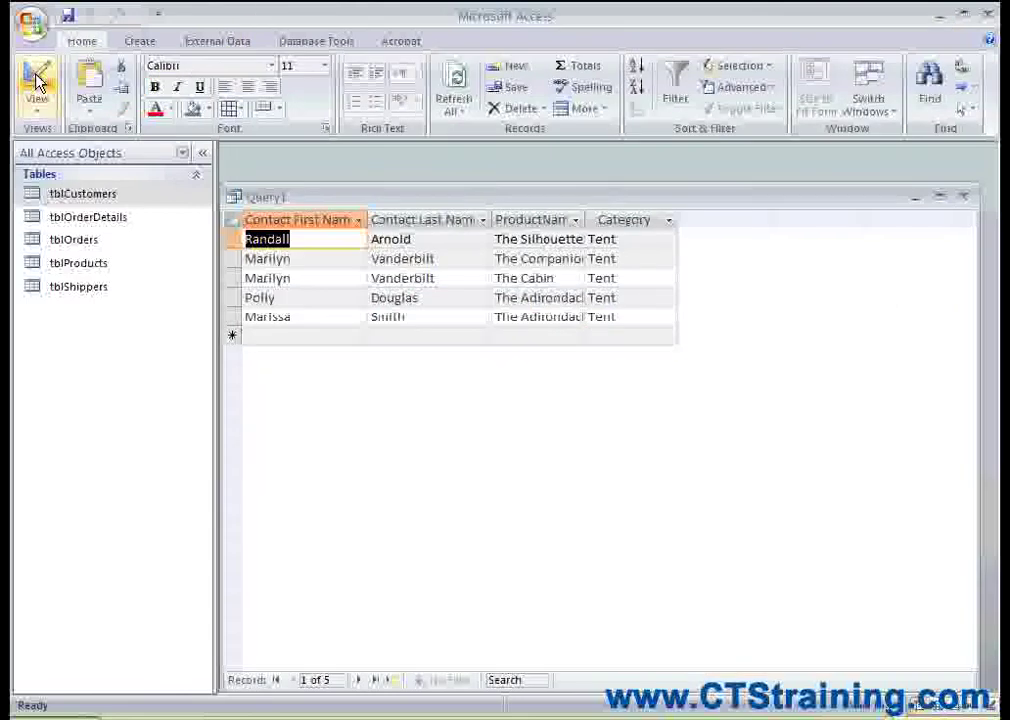